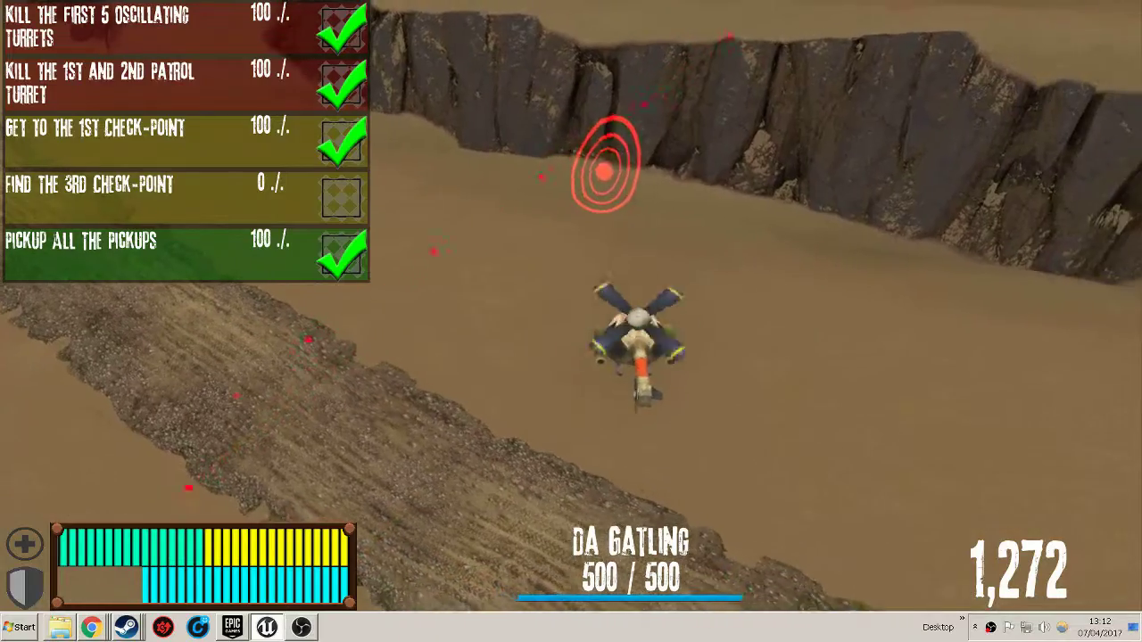
Switch to the laser and shoot the canyon turrets with the laser and gatling gun
key(2)
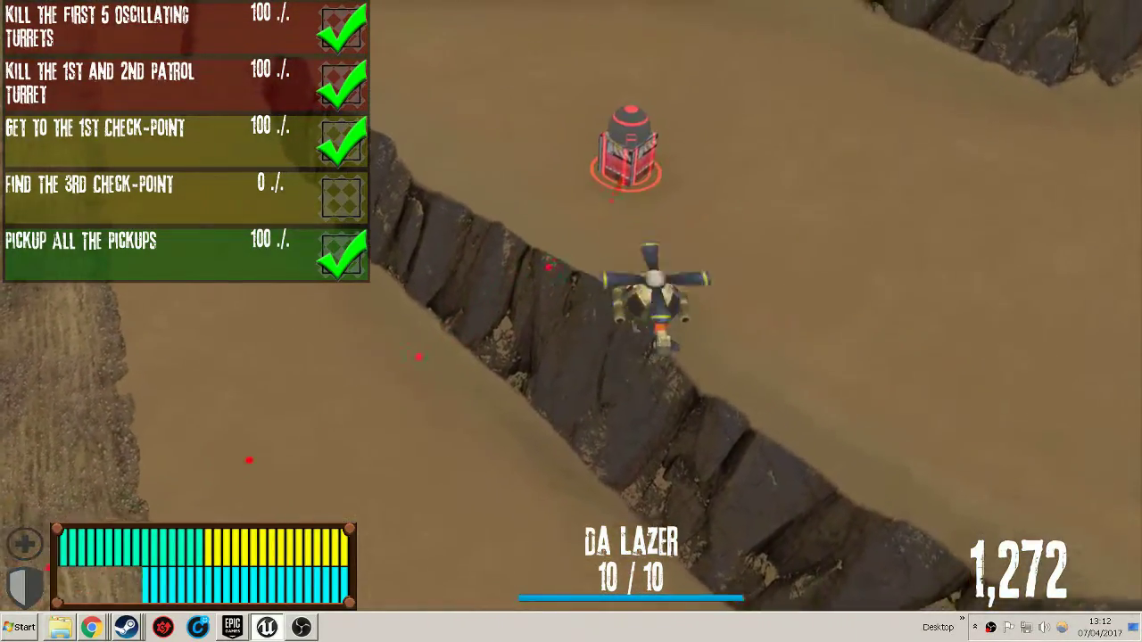
click(612, 152)
scroll(571, 321, down, 1)
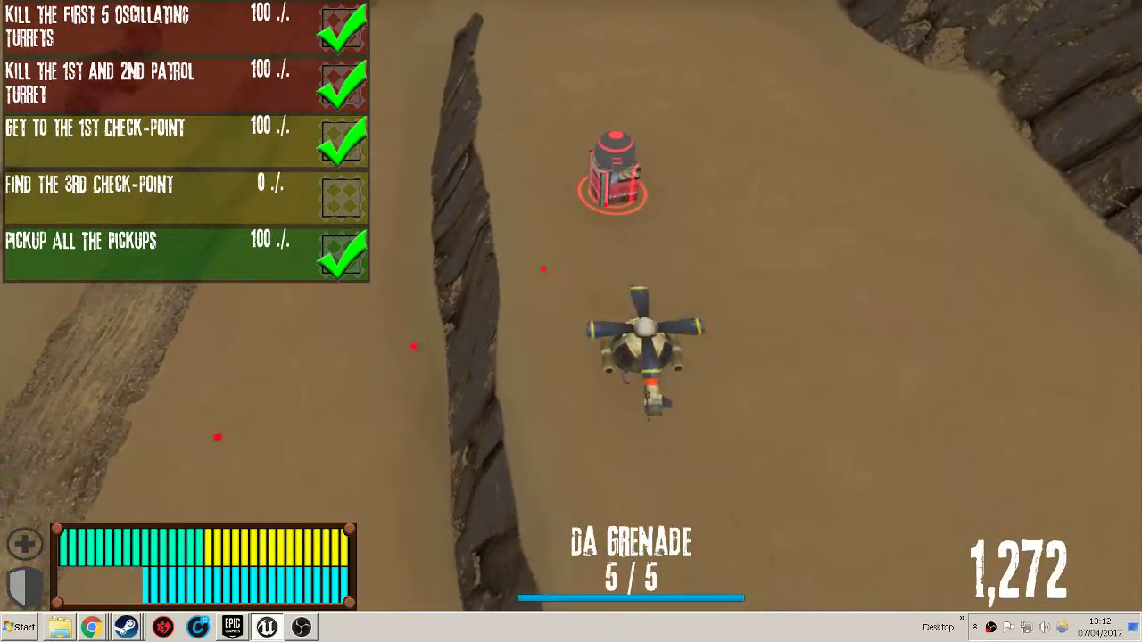
scroll(571, 321, down, 1)
click(603, 174)
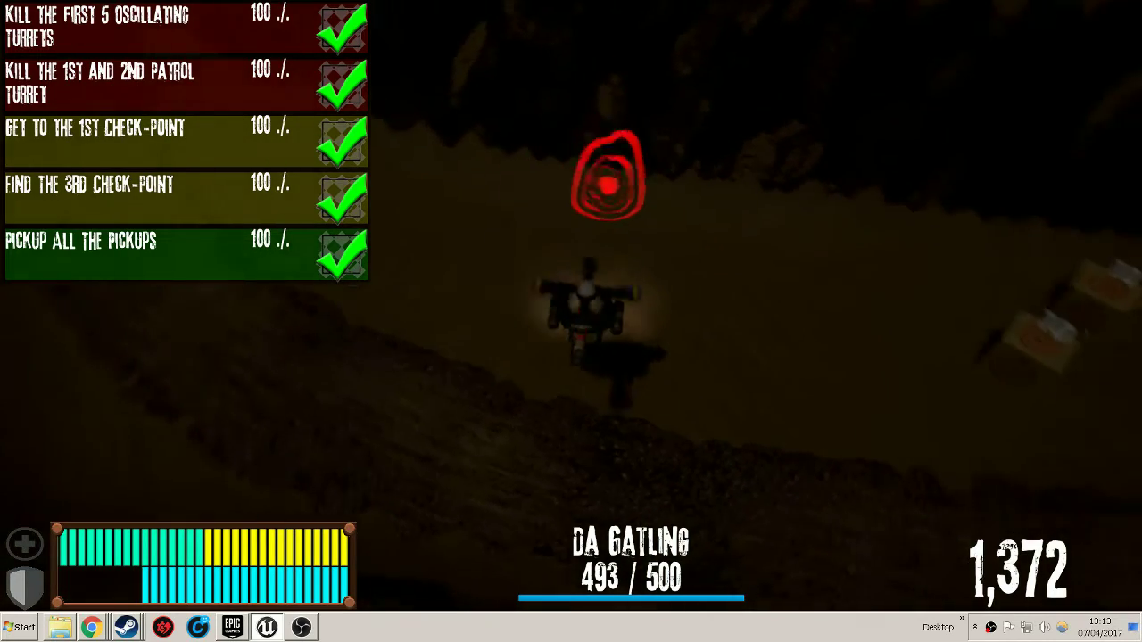
scroll(605, 177, down, 1)
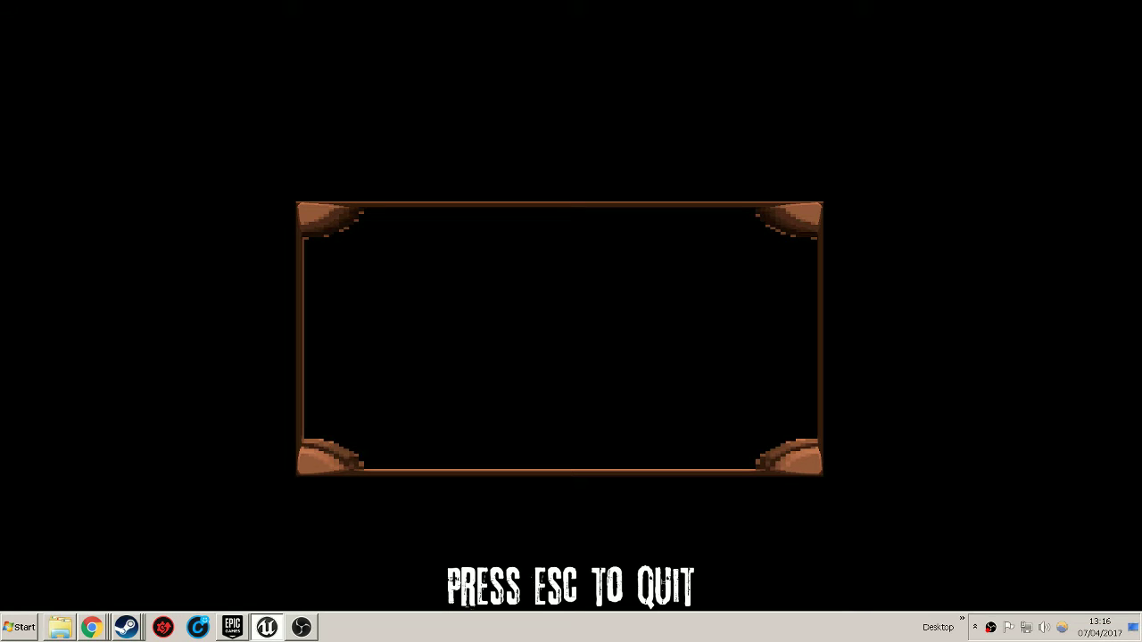
Exit Play In Editor with Esc, back to the desert terrain viewport
key(Escape)
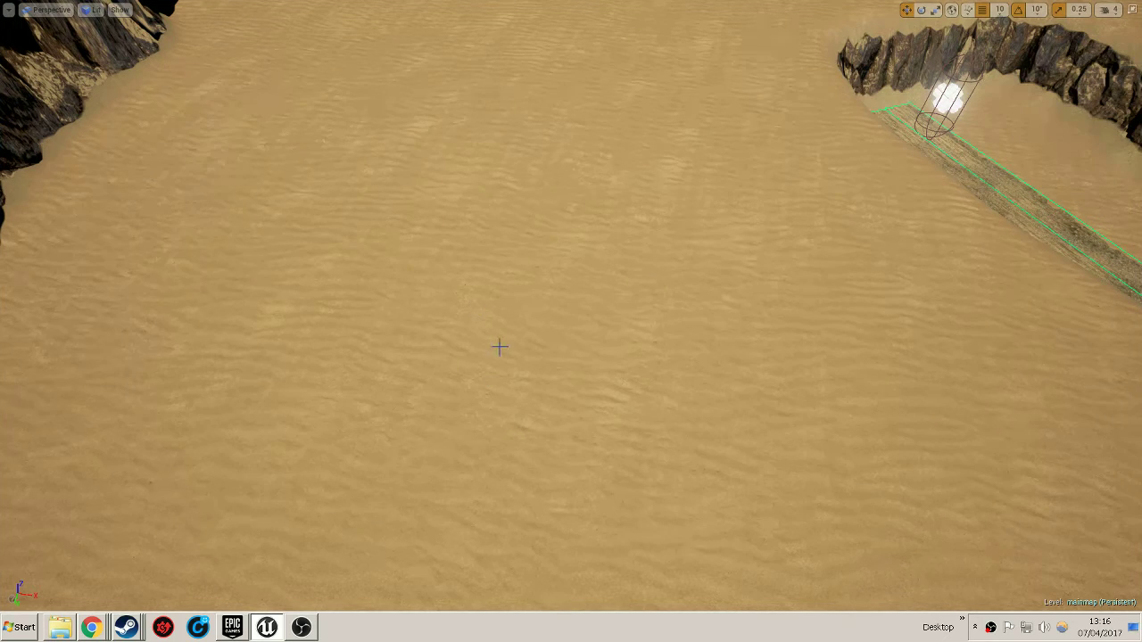